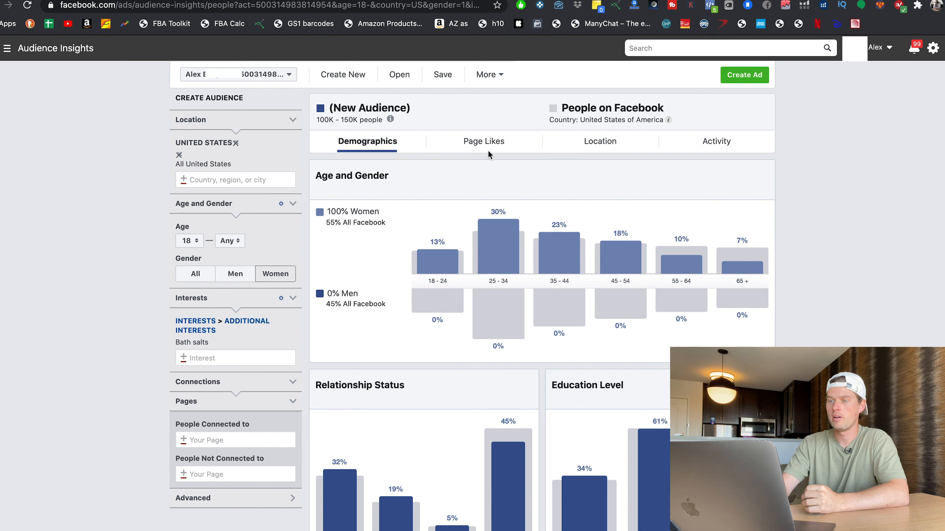
# Review the bath salts audience's demographics and its top page likes
pyautogui.scroll(-3, 477, 348)
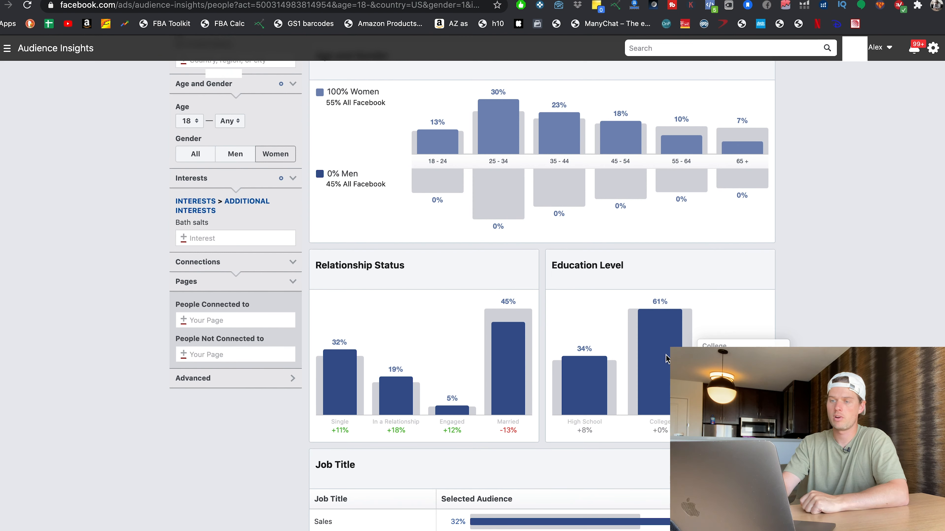
pyautogui.scroll(-5, 666, 359)
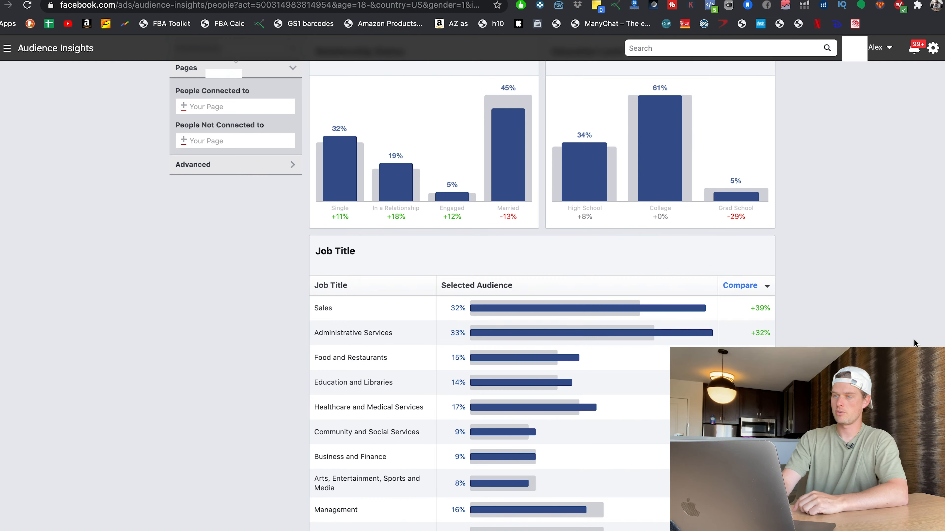
pyautogui.scroll(8, 837, 318)
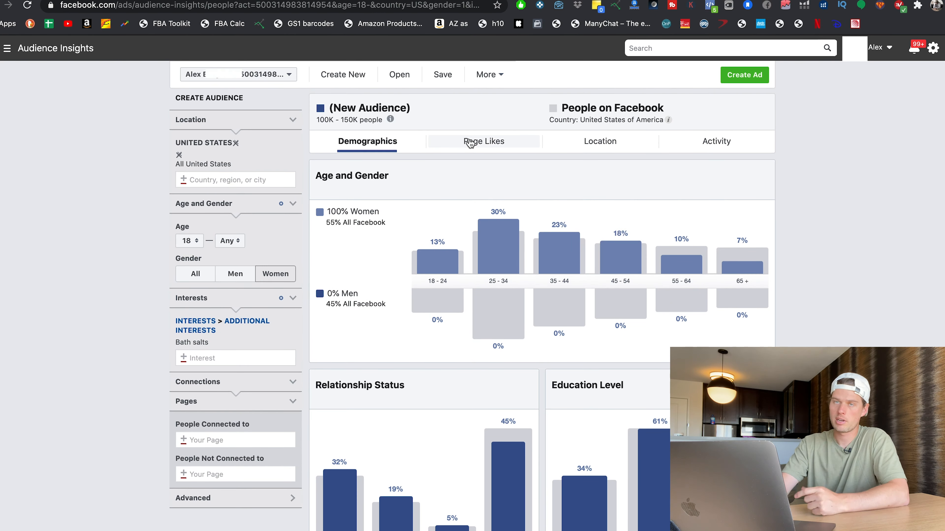
pyautogui.click(471, 144)
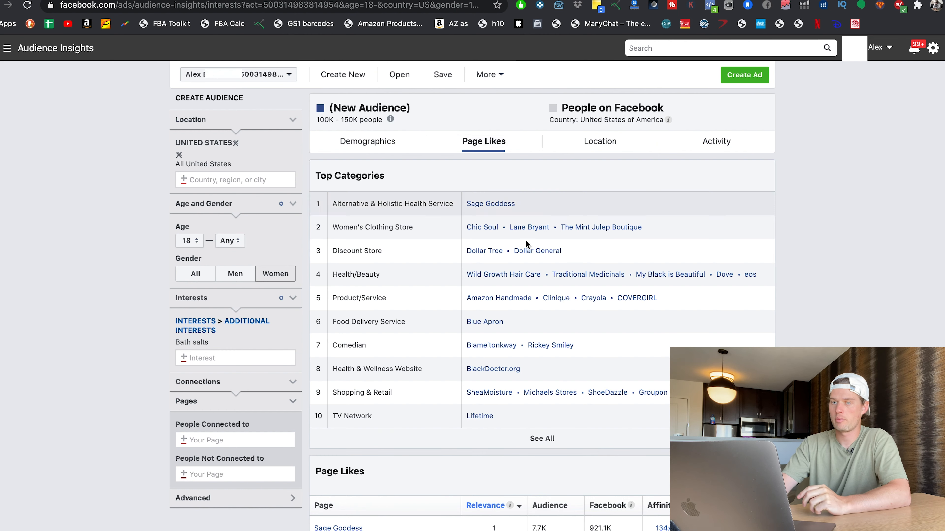
pyautogui.scroll(-1, 484, 271)
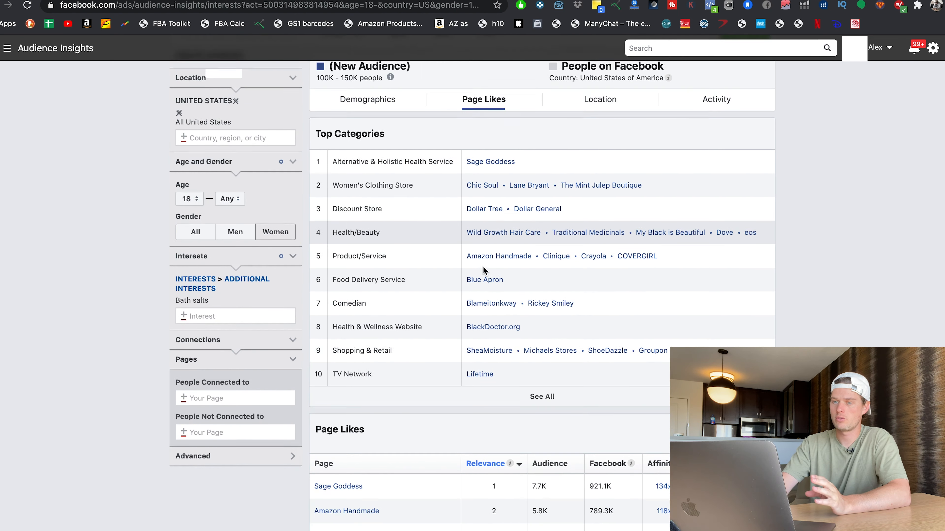
pyautogui.scroll(-5, 483, 270)
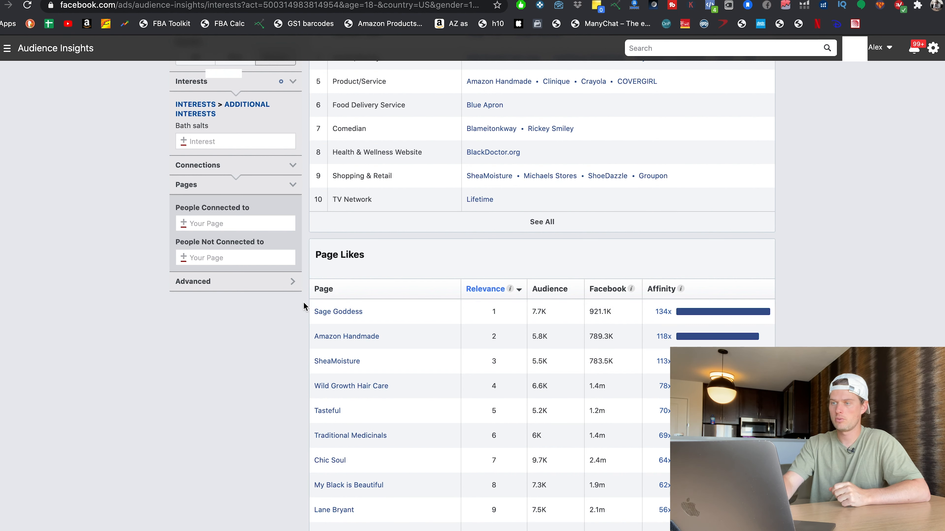
pyautogui.moveTo(713, 312)
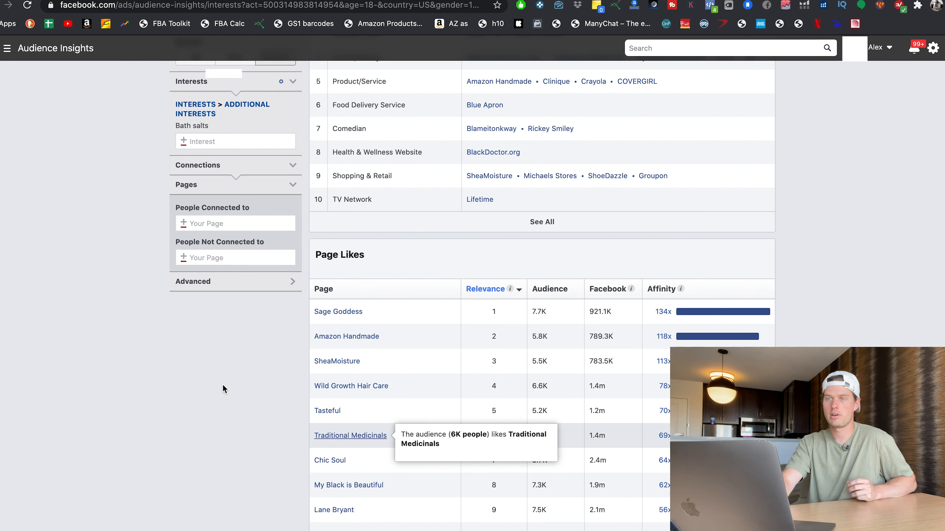
pyautogui.scroll(6, 222, 385)
# Narrow the audience age range to 25 through 34 on the demographics view
pyautogui.click(358, 145)
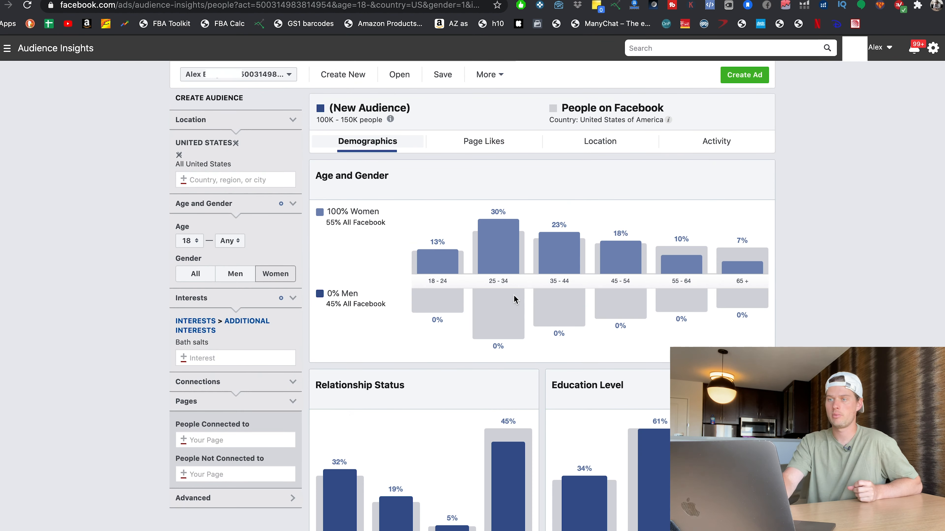
pyautogui.click(197, 245)
pyautogui.click(191, 340)
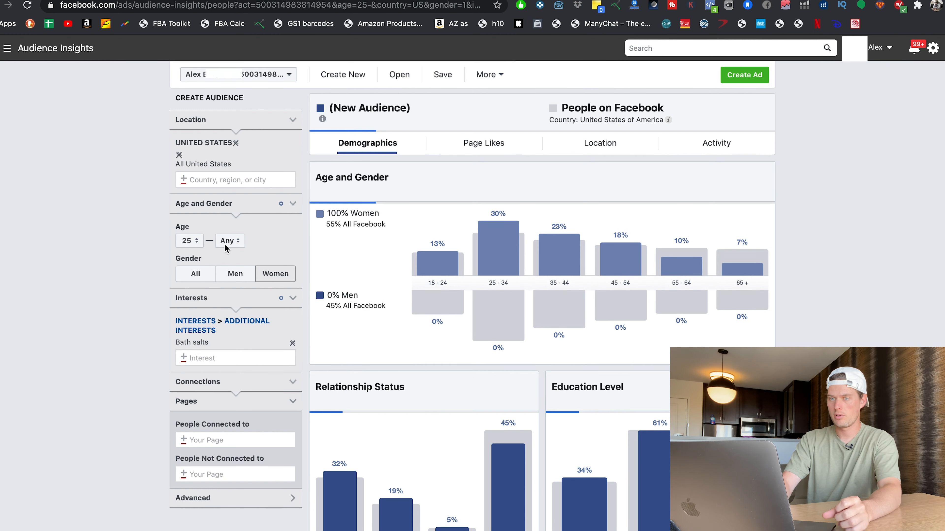
pyautogui.click(230, 242)
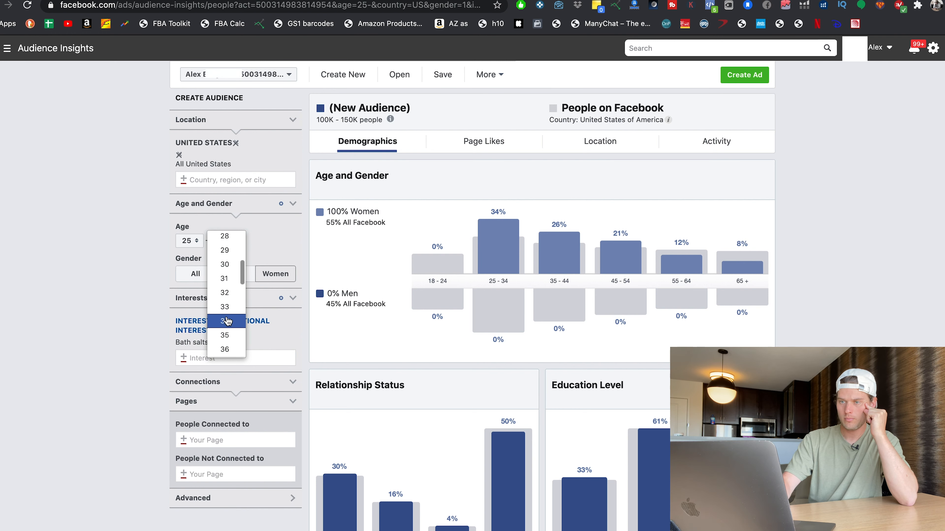
pyautogui.click(226, 321)
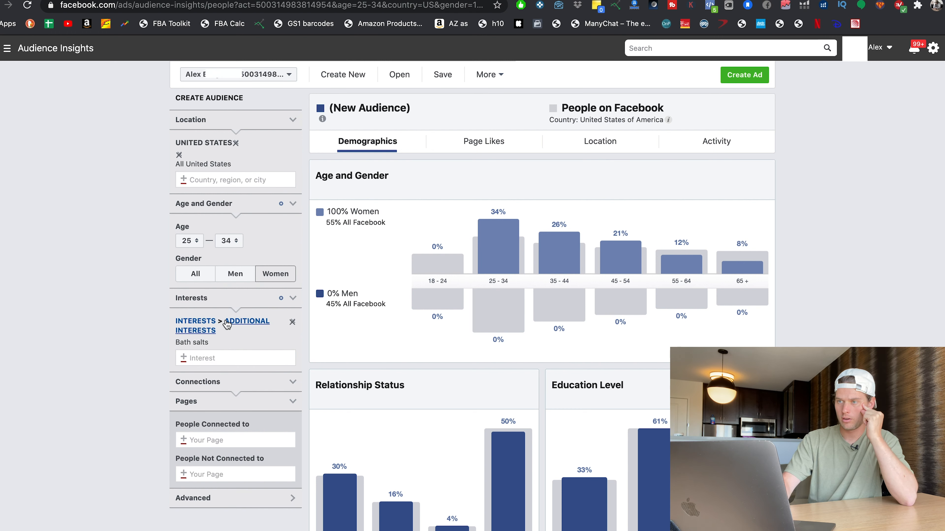
# Open the page likes for the 25–34 audience and highlight the Sage Goddess page name
pyautogui.click(483, 150)
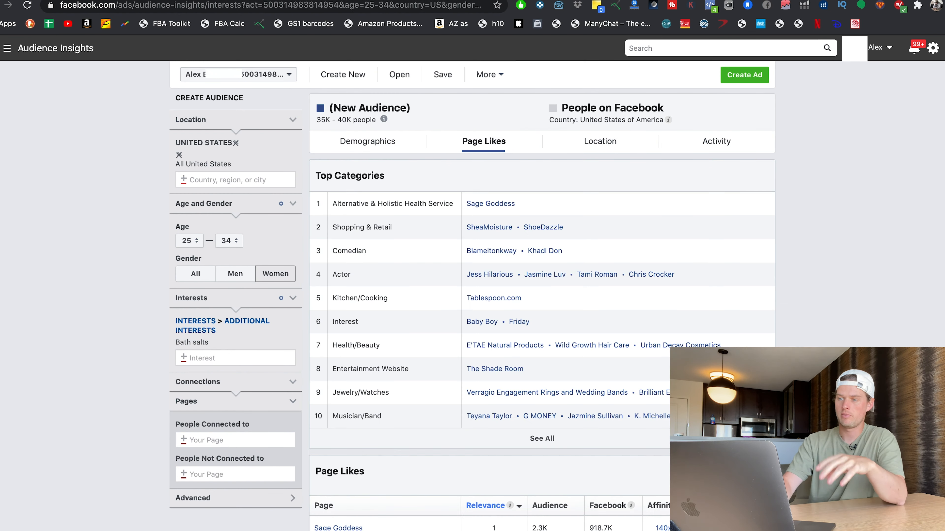
pyautogui.scroll(-6, 542, 294)
pyautogui.scroll(-1, 542, 294)
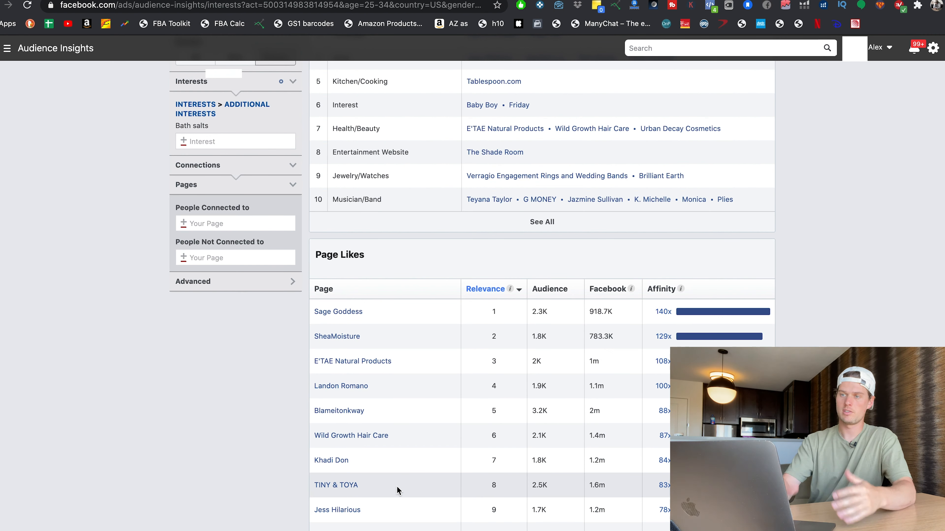
pyautogui.scroll(1, 346, 439)
pyautogui.click(342, 318)
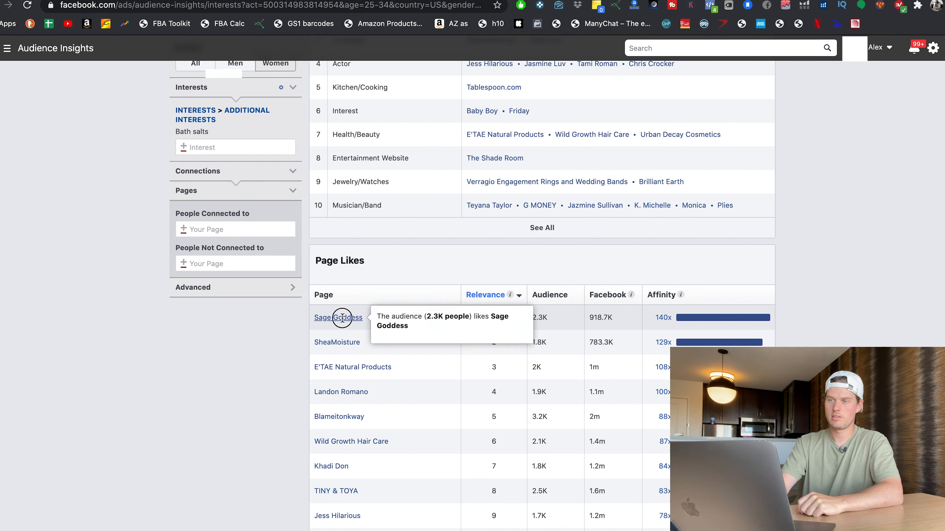
pyautogui.moveTo(342, 318); pyautogui.dragTo(310, 314)
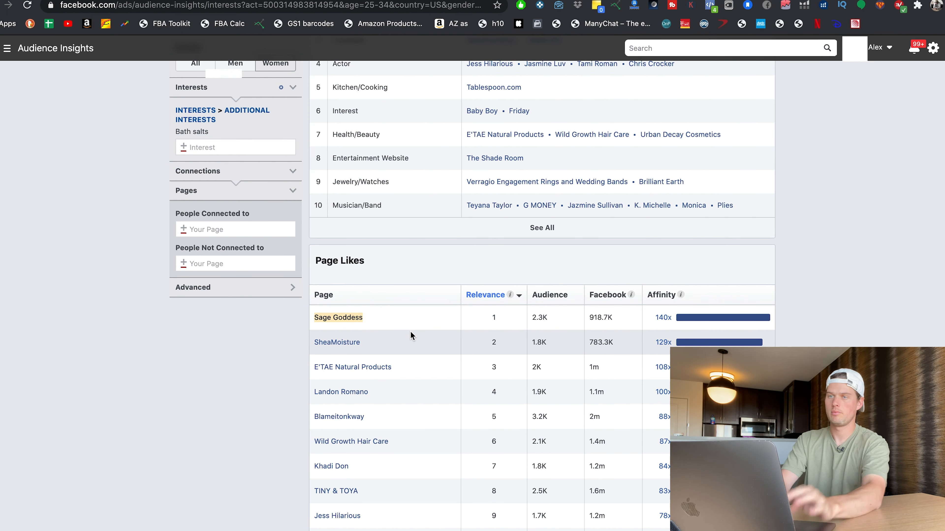
# Try to find Sage Goddess as a detailed targeting interest in the ad set's audience
pyautogui.hotkey('ctrl', 'Tab')
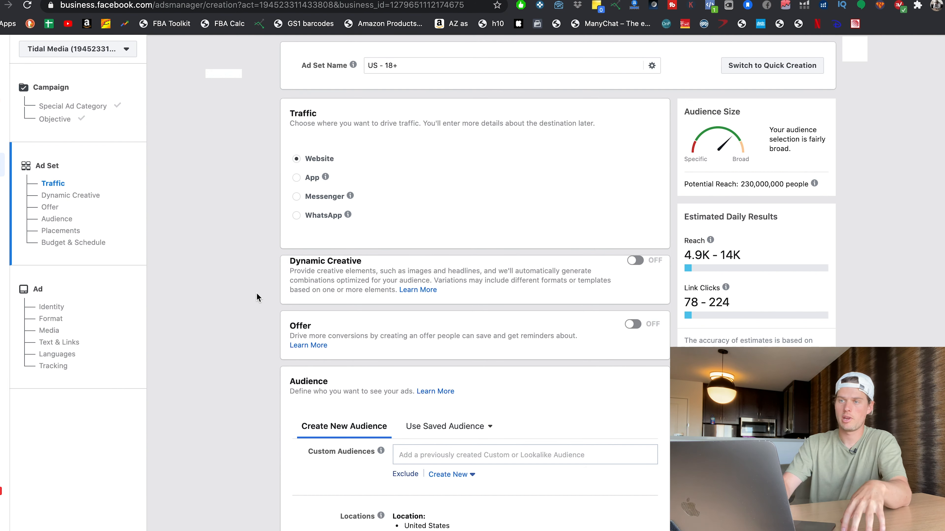
pyautogui.scroll(-10, 265, 264)
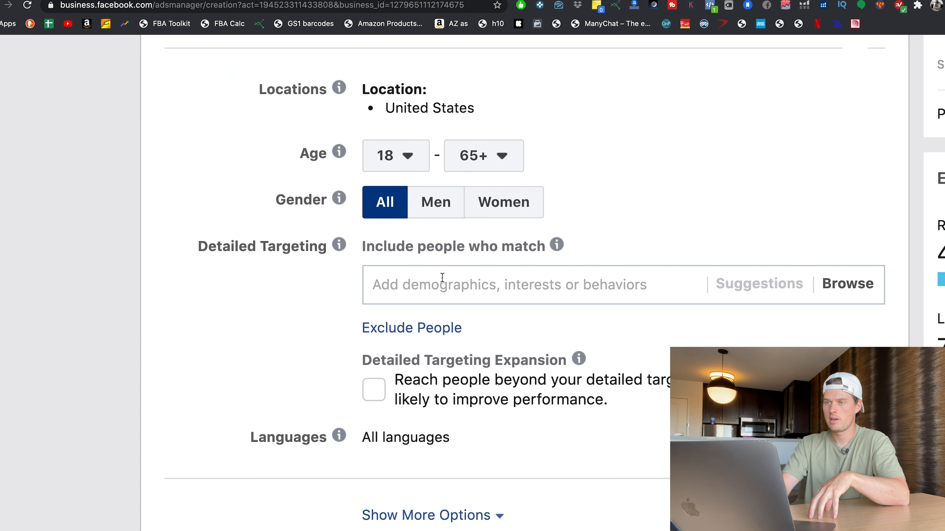
pyautogui.click(424, 239)
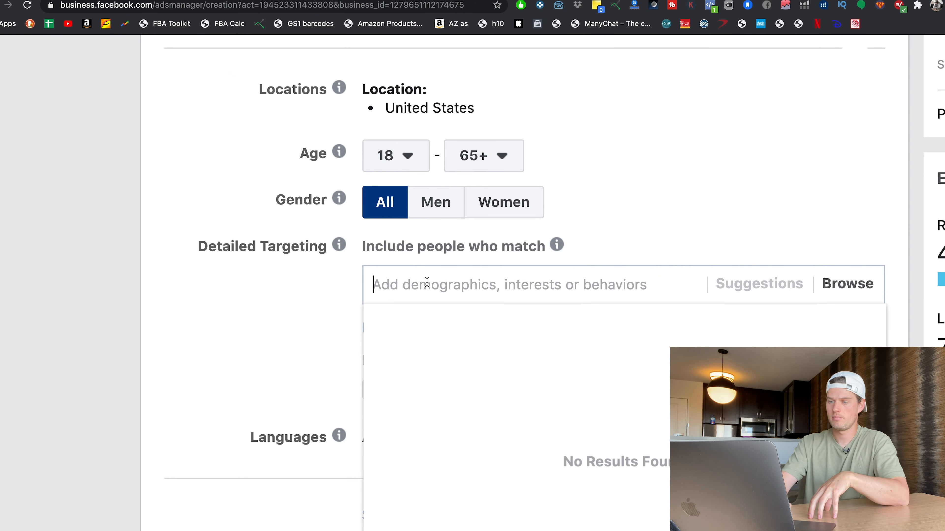
pyautogui.write('Sage Goddess')
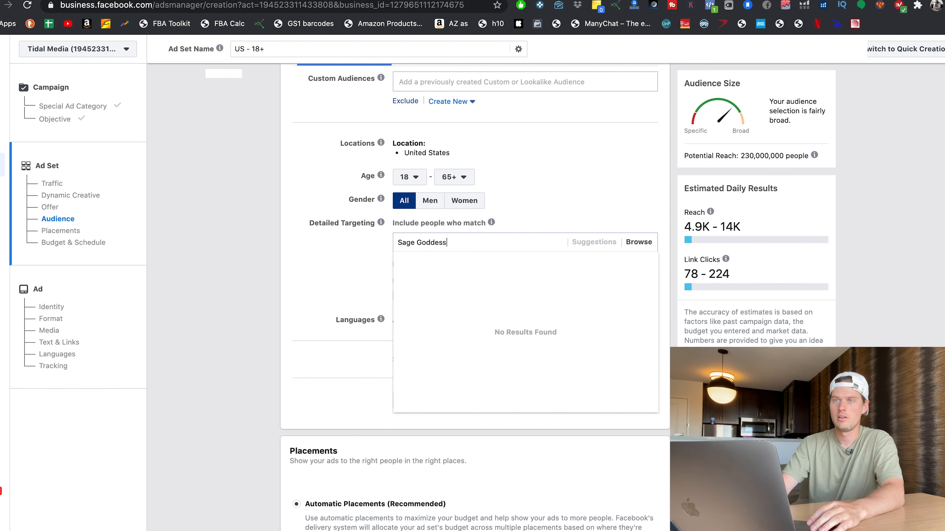
# Copy SheaMoisture from the page likes list and add it as a detailed targeting interest in the ad set
pyautogui.hotkey('ctrl', 'Tab')
pyautogui.moveTo(373, 347); pyautogui.dragTo(316, 343)
pyautogui.moveTo(373, 343); pyautogui.dragTo(315, 342)
pyautogui.hotkey('ctrl', 'c')
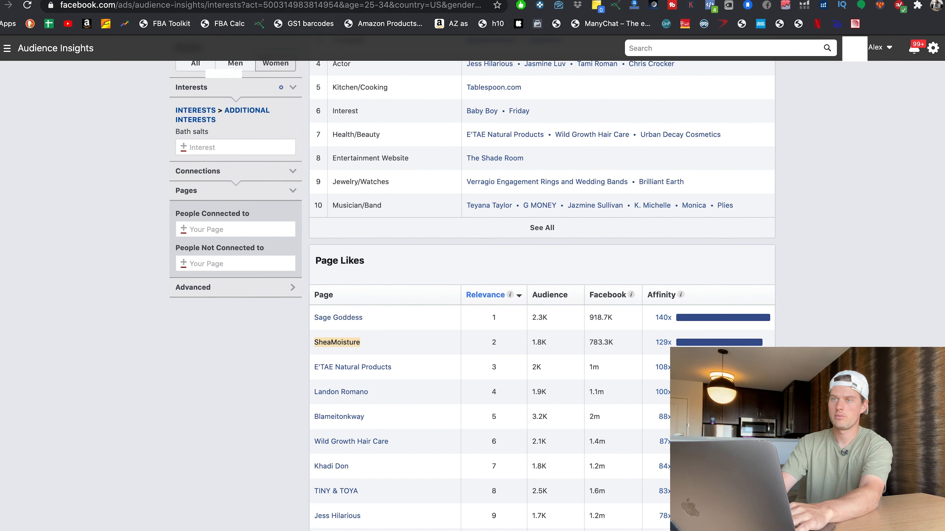
pyautogui.click(268, 1)
pyautogui.hotkey('ctrl', 'a')
pyautogui.hotkey('ctrl', 'v')
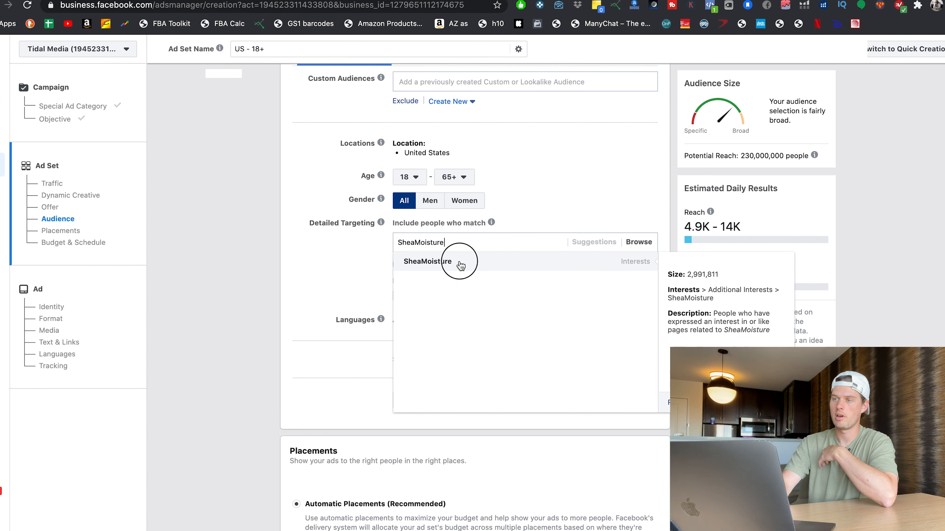
pyautogui.click(428, 262)
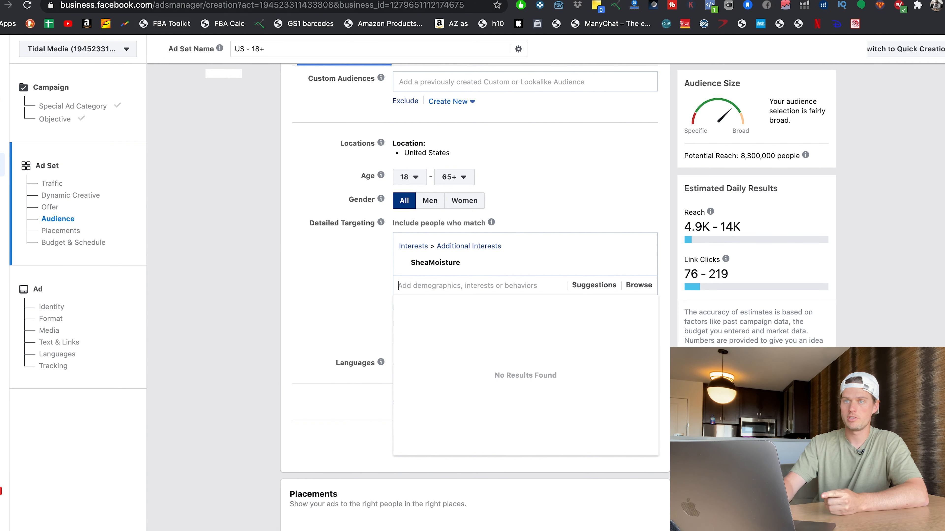
# Replace the Bath salts interest with SheaMoisture in the Audience Insights filters
pyautogui.hotkey('ctrl', 'Tab')
pyautogui.scroll(6, 197, 292)
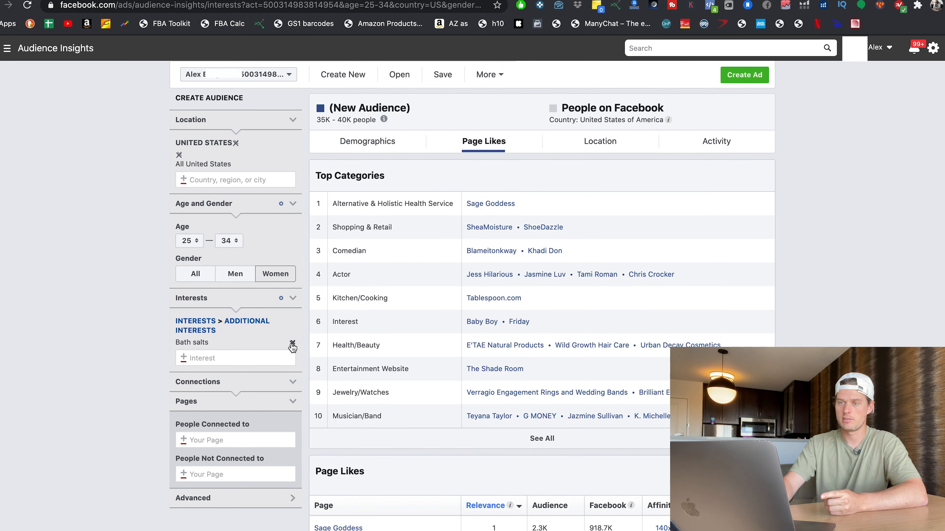
pyautogui.click(292, 344)
pyautogui.click(223, 324)
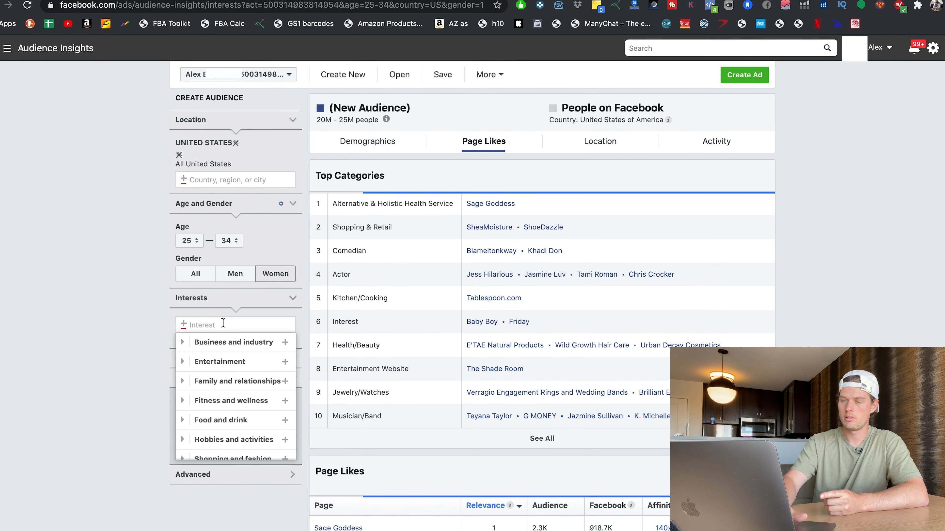
pyautogui.press('super+v')
pyautogui.click(232, 343)
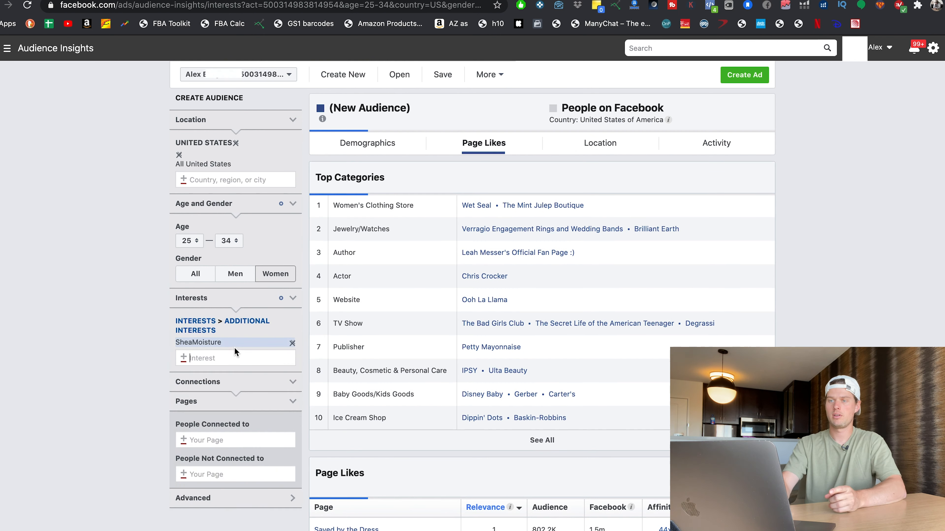
# Widen the age range to 18 through Any
pyautogui.click(200, 242)
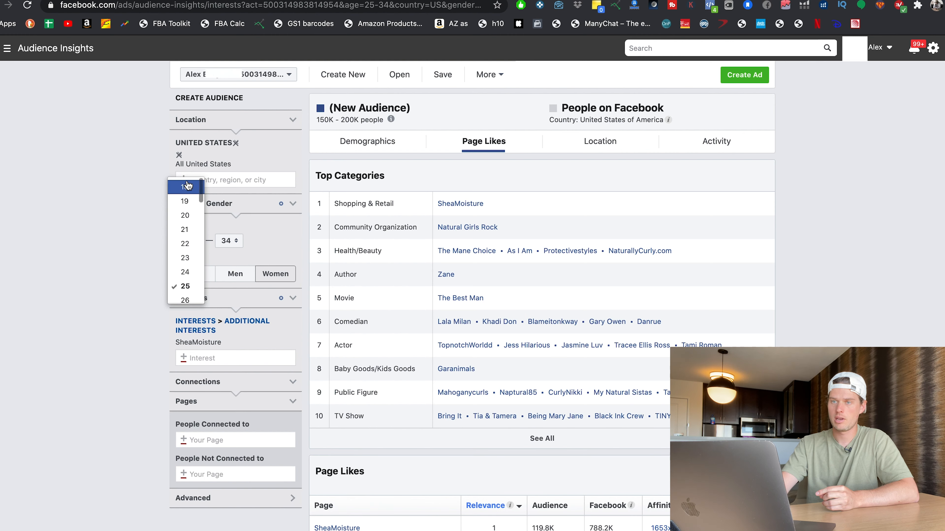
pyautogui.click(187, 186)
pyautogui.click(235, 241)
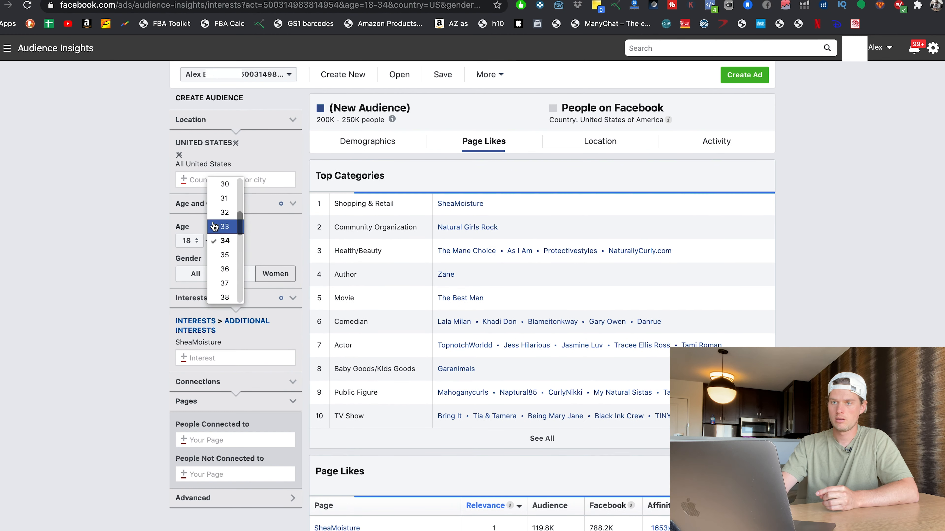
pyautogui.scroll(5, 214, 226)
pyautogui.click(230, 187)
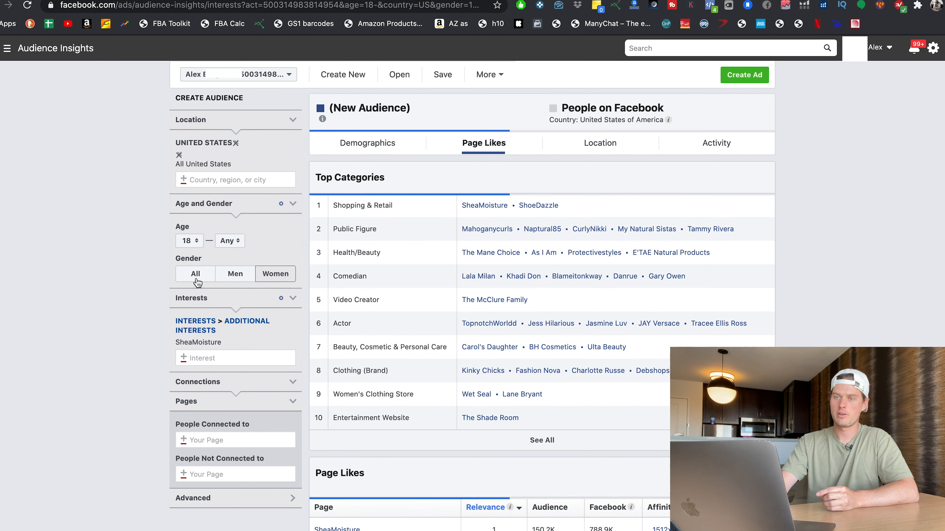
# Show the demographics for women only and set the age range back to 25 through 34
pyautogui.click(377, 147)
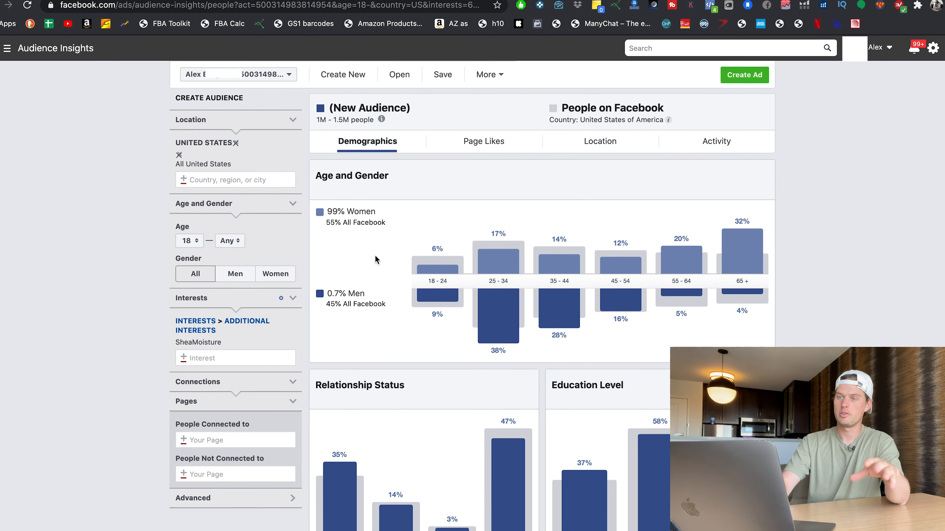
pyautogui.click(274, 276)
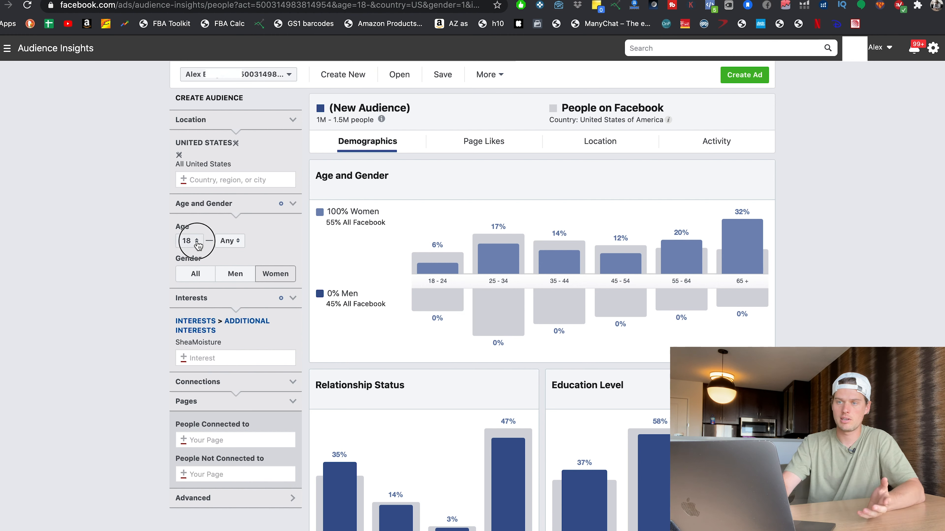
pyautogui.click(189, 241)
pyautogui.click(186, 341)
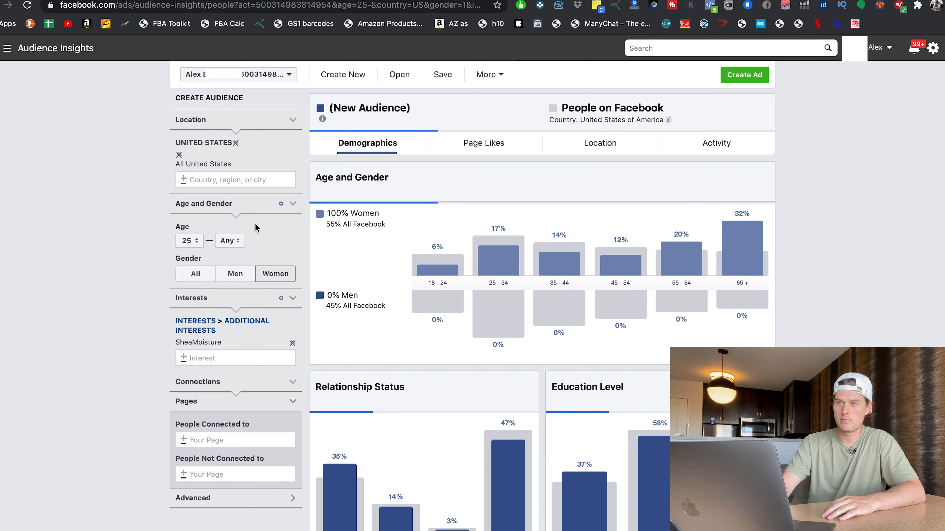
pyautogui.click(229, 241)
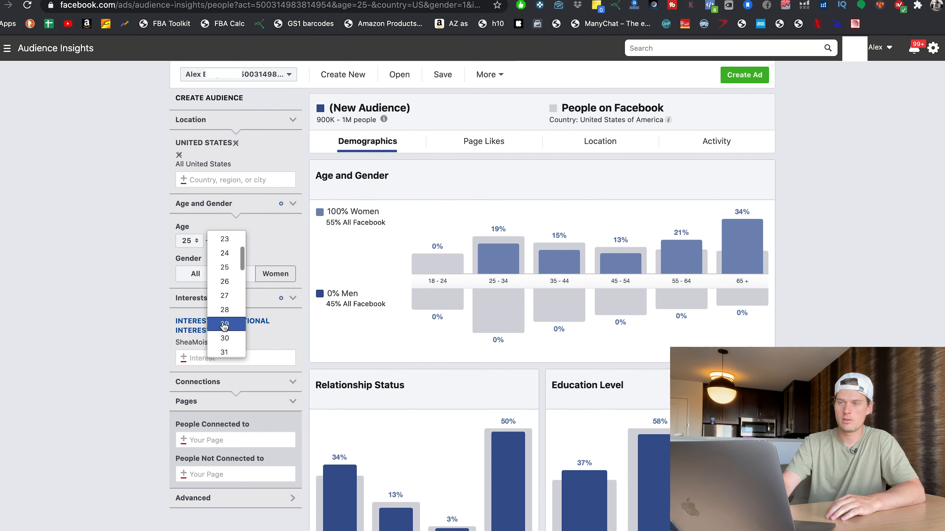
pyautogui.click(234, 322)
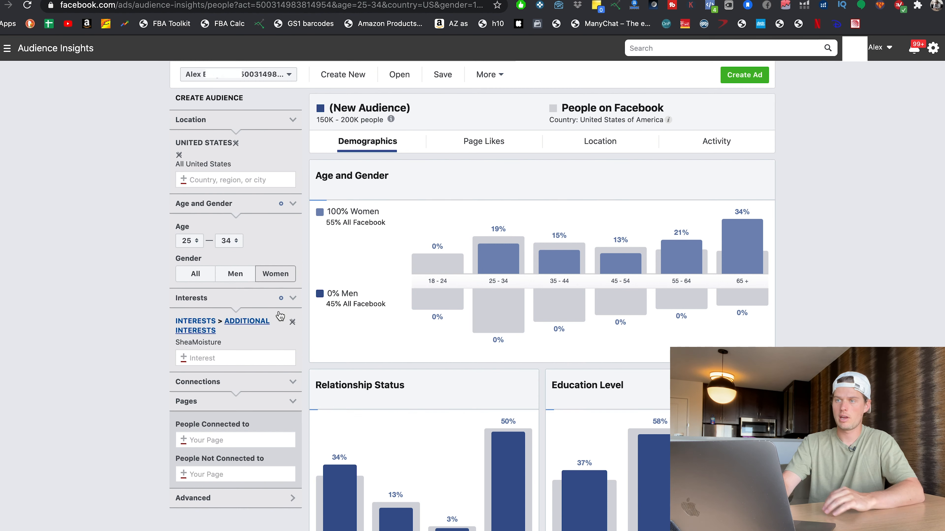
# Review the top page likes for the SheaMoisture audience of women aged 25–34
pyautogui.click(493, 145)
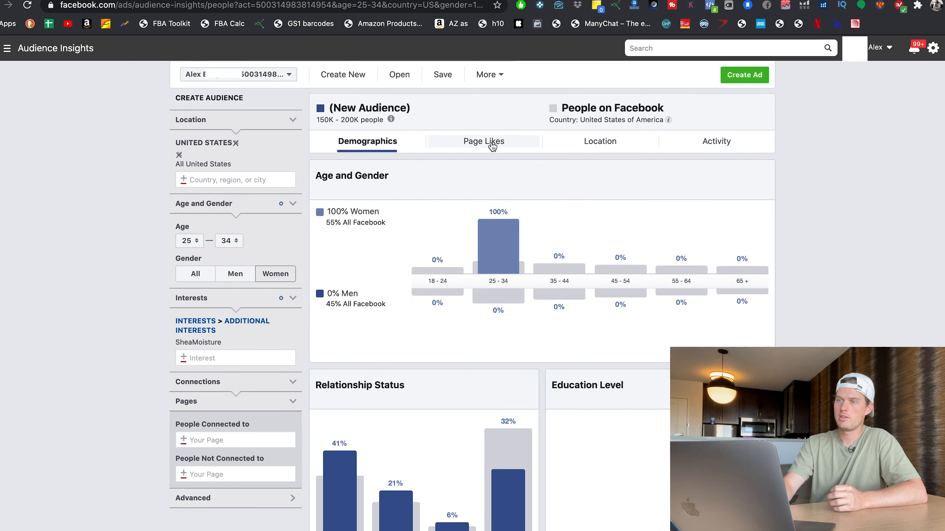
pyautogui.scroll(-1, 792, 260)
pyautogui.scroll(-6, 781, 307)
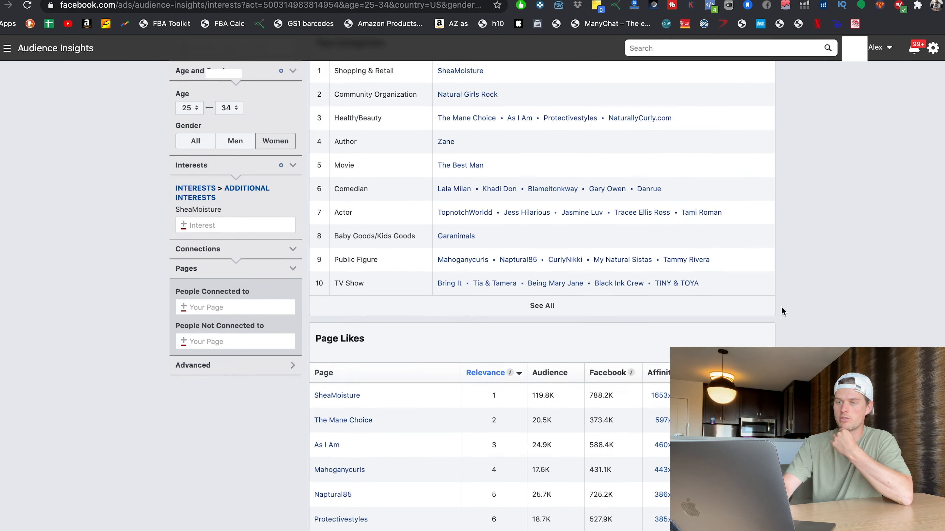